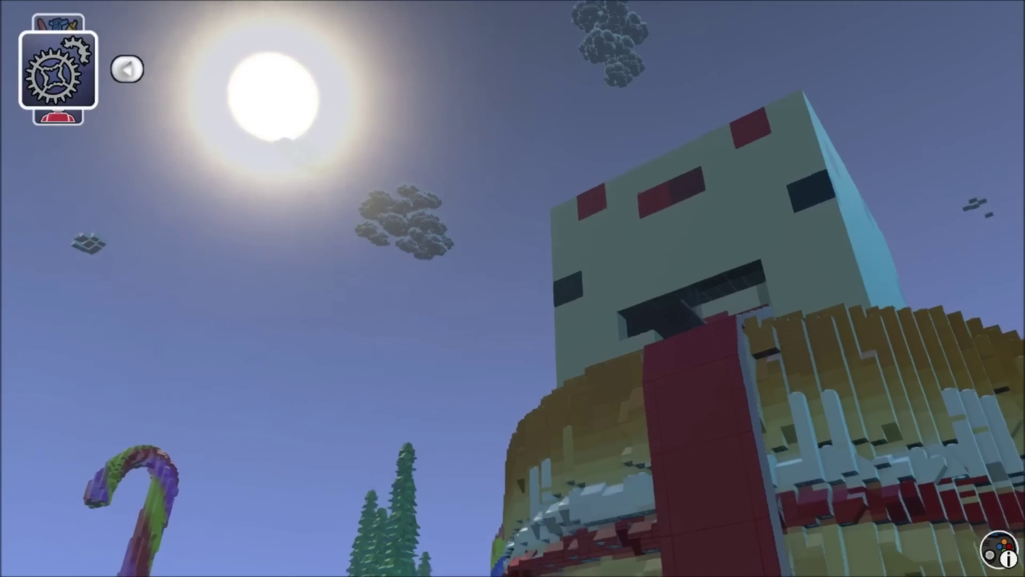
Step: Explore the candy landscape on foot in first-person view and briefly check the settings and options menu
{"action": "key", "text": "w"}
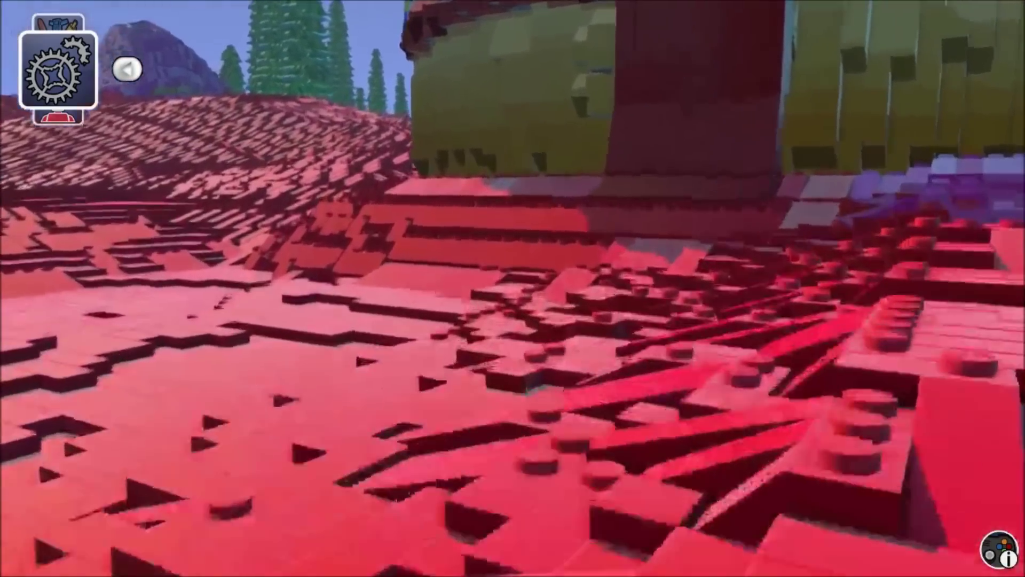
{"action": "key", "text": "w"}
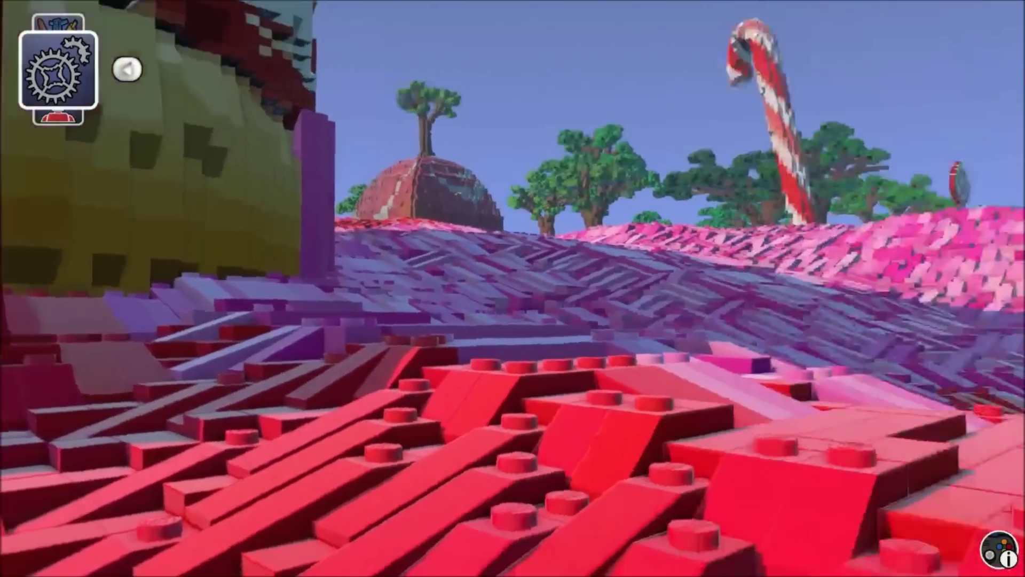
{"action": "key", "text": "Escape"}
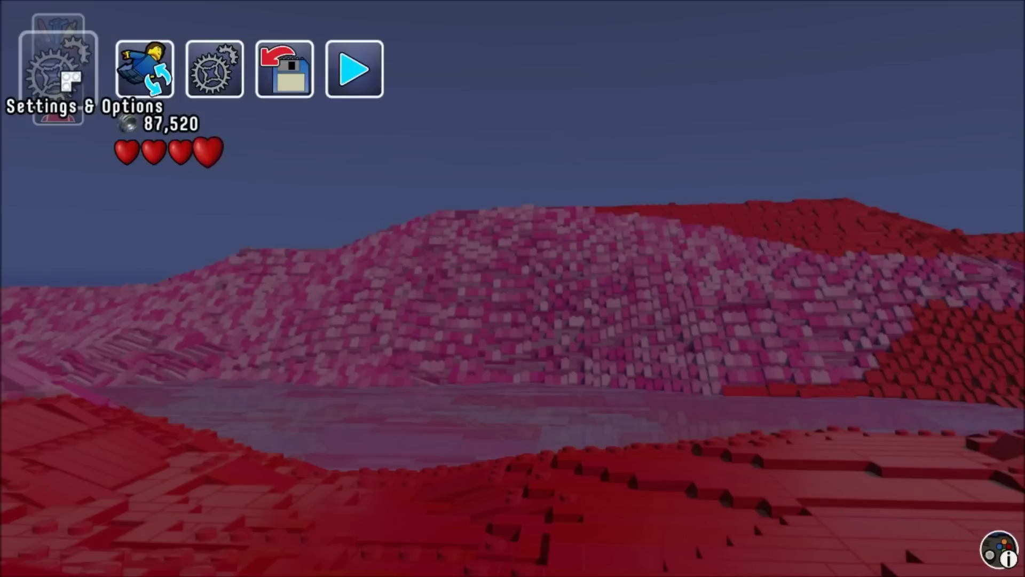
{"action": "key", "text": "Escape"}
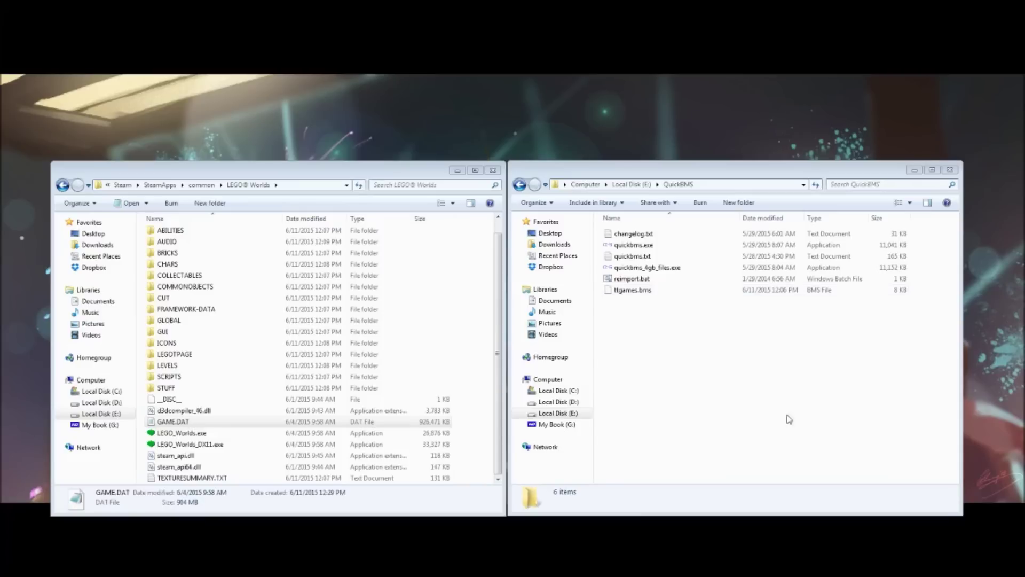
Step: Reposition the QuickBMS folder window slightly and select ttgames.bms in it
{"action": "left_click", "coordinate": [763, 435]}
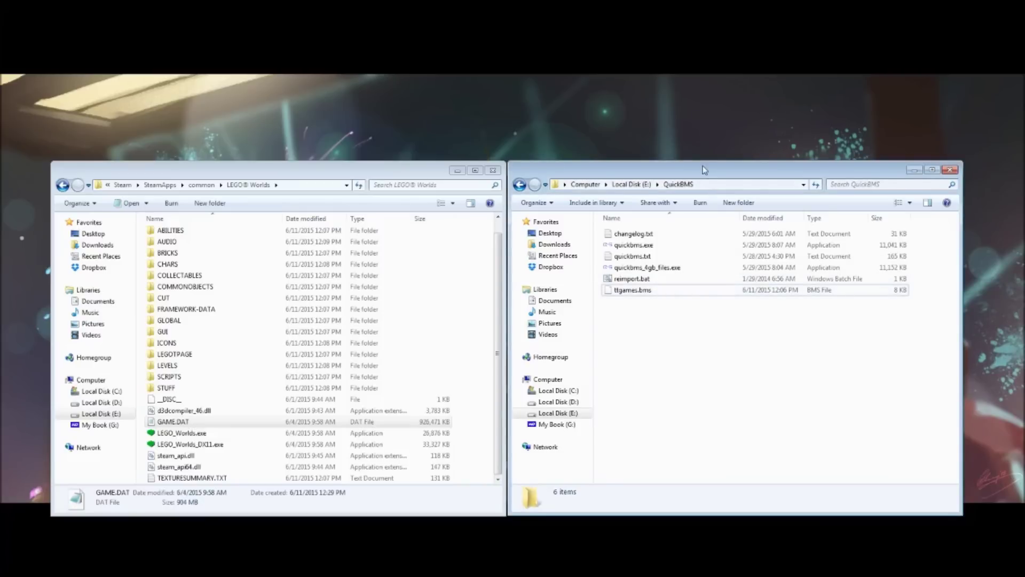
{"action": "left_click_drag", "start_coordinate": [683, 161], "coordinate": [681, 161]}
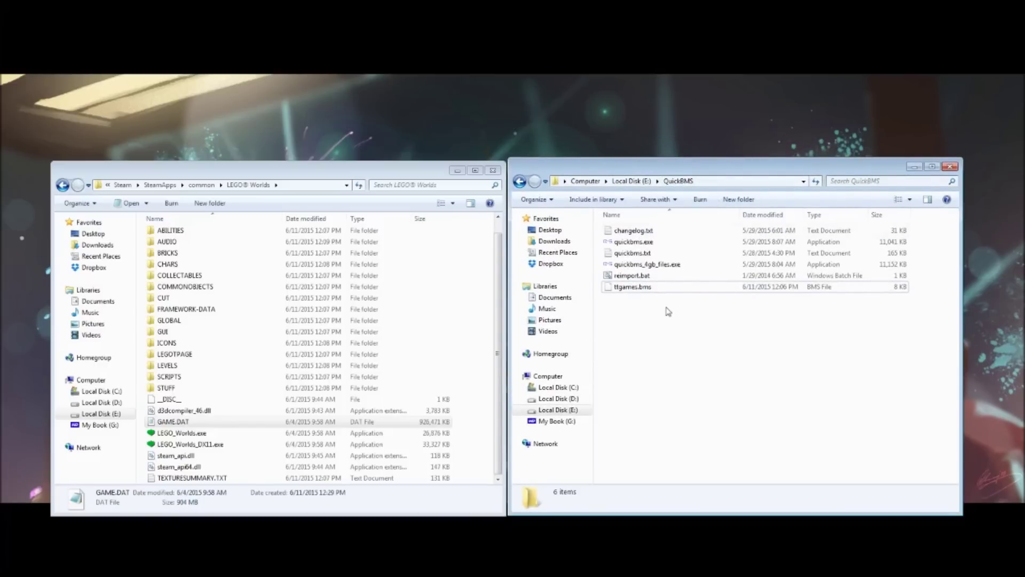
{"action": "left_click", "coordinate": [622, 288]}
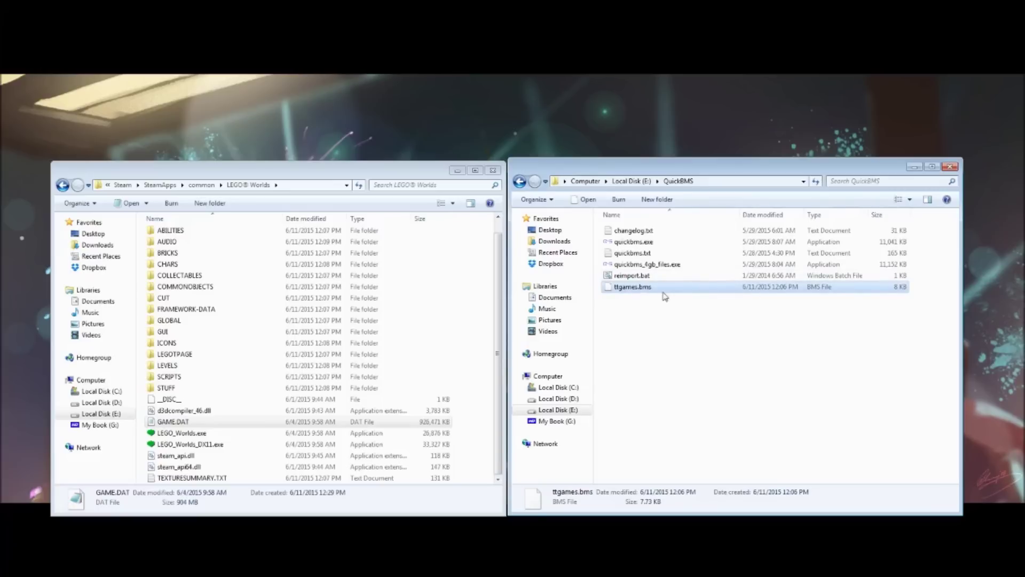
Step: Launch quickbms.exe and choose GAME.DAT in the LEGO Worlds folder as the input archive, cancelling without extracting
{"action": "double_click", "coordinate": [650, 243]}
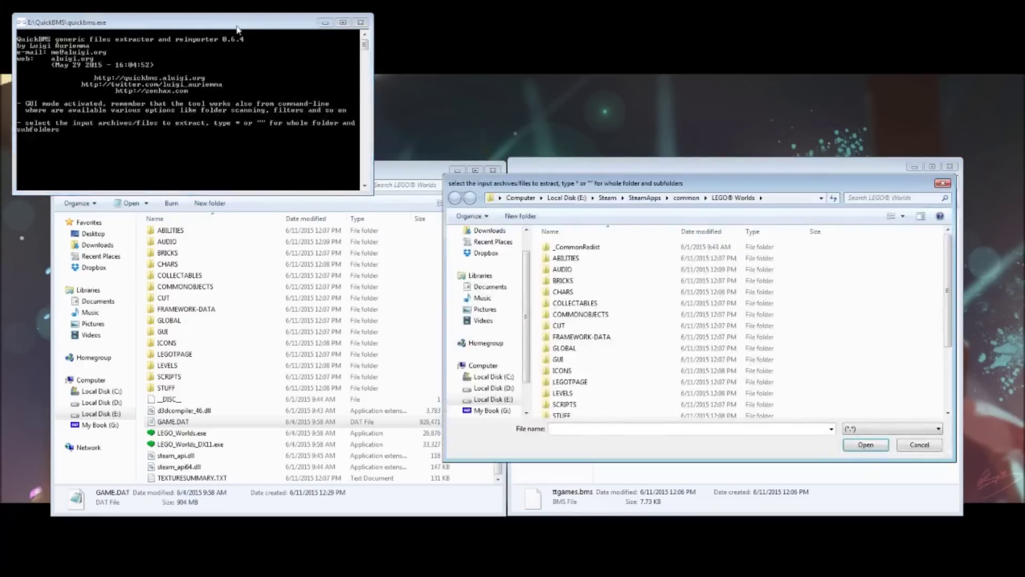
{"action": "left_click_drag", "start_coordinate": [599, 184], "coordinate": [549, 34]}
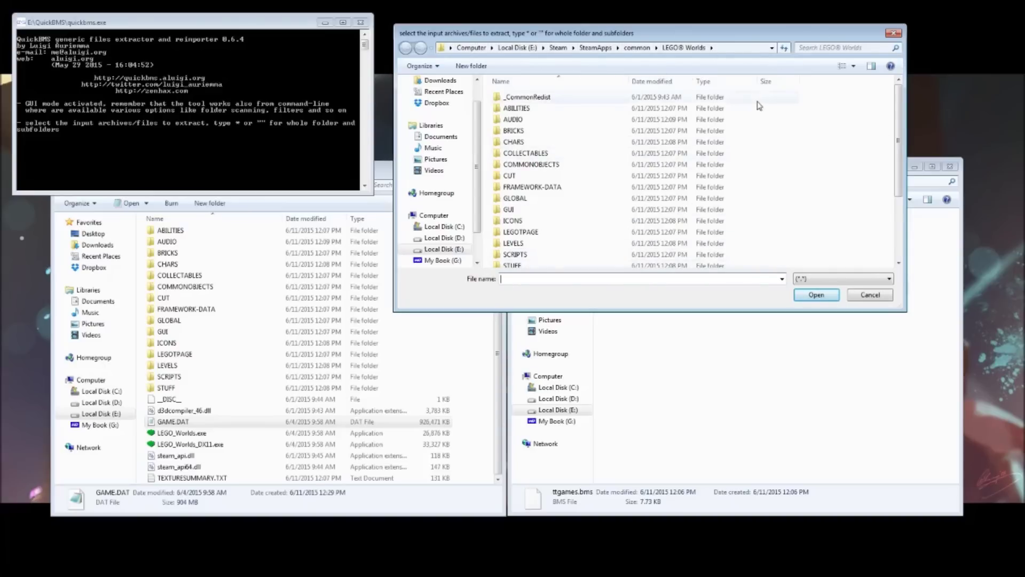
{"action": "scroll", "coordinate": [748, 134], "scroll_direction": "down", "scroll_amount": 3}
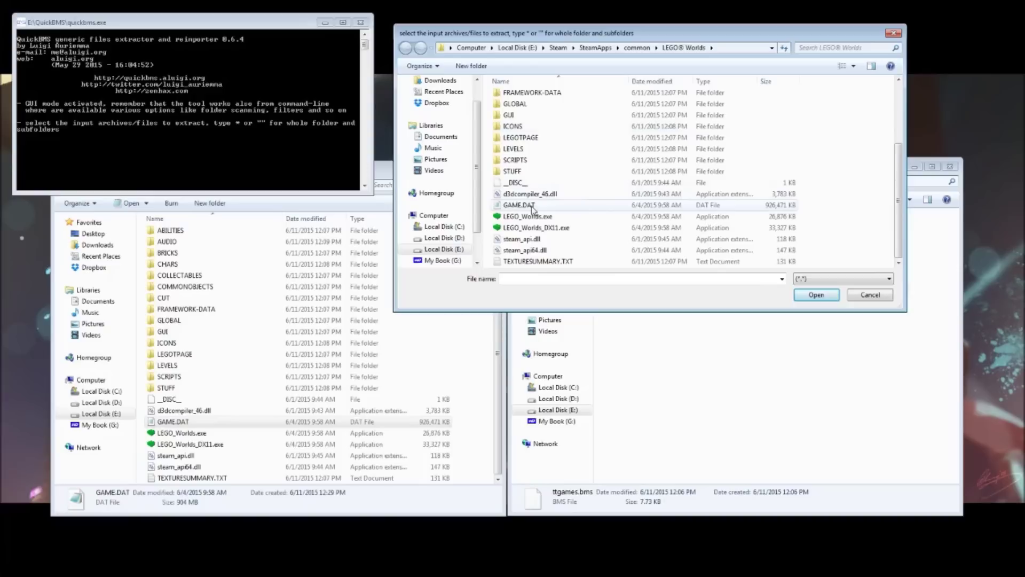
{"action": "left_click", "coordinate": [533, 207]}
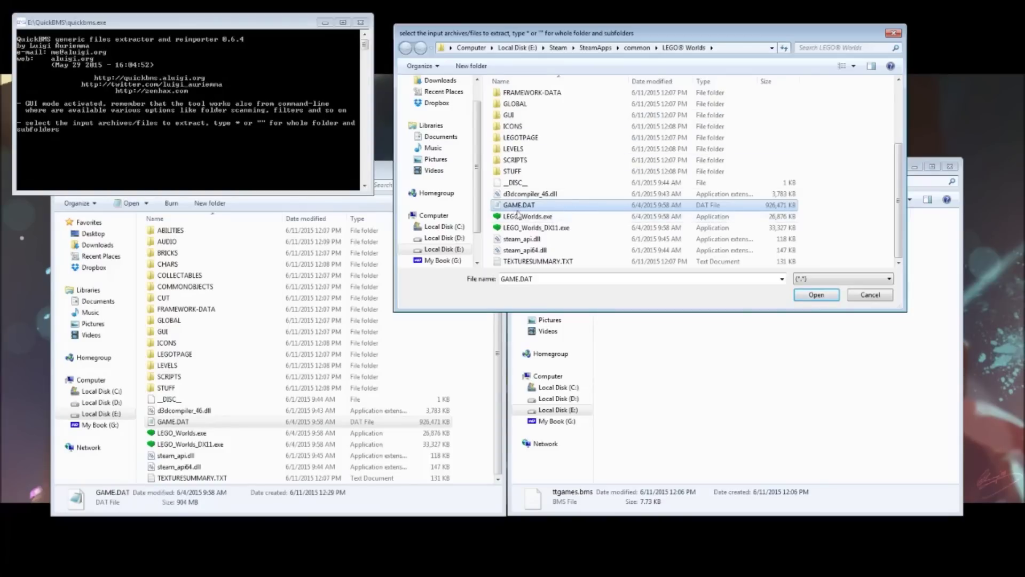
{"action": "left_click", "coordinate": [807, 296]}
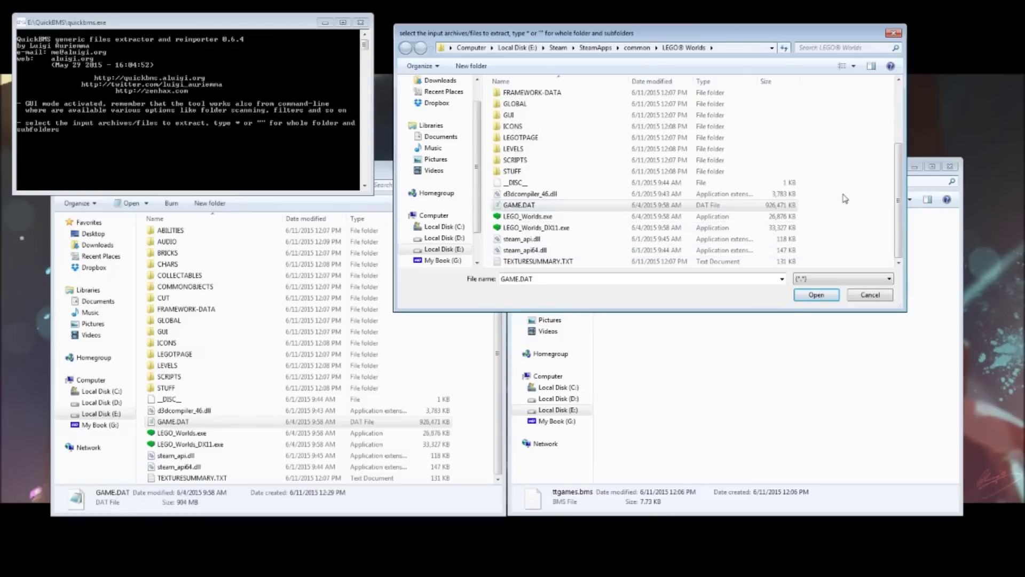
{"action": "left_click", "coordinate": [866, 296]}
Step: Delete GAME.DAT from the LEGO Worlds game folder by moving it to the Recycle Bin
{"action": "left_click", "coordinate": [389, 320]}
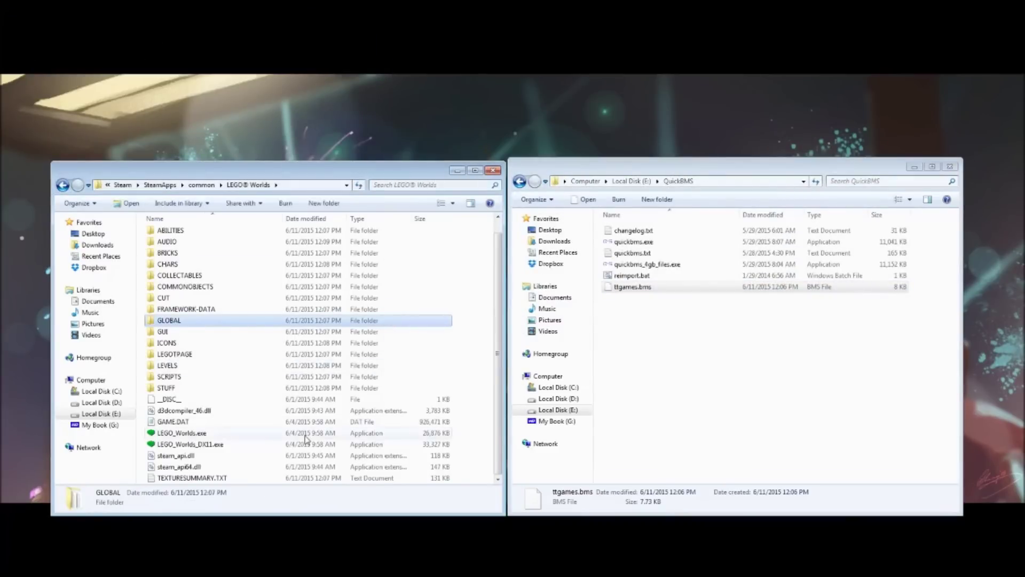
{"action": "left_click", "coordinate": [194, 423]}
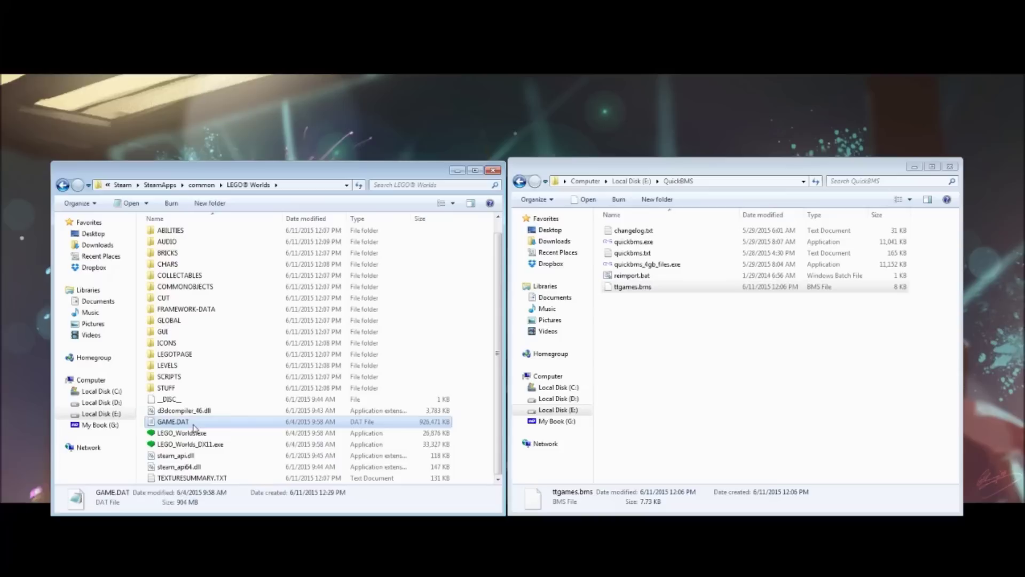
{"action": "key", "text": "Delete"}
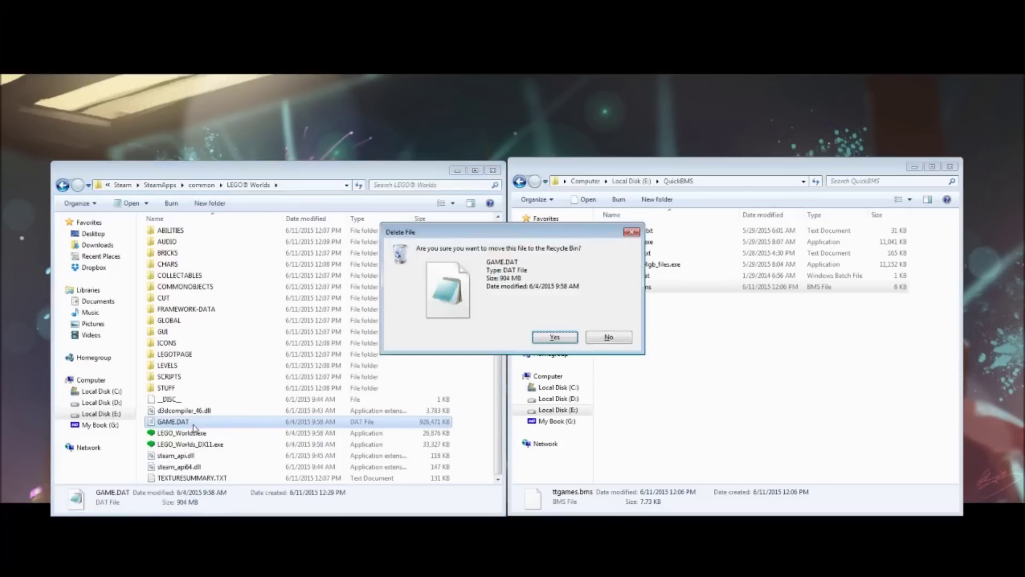
{"action": "left_click", "coordinate": [555, 337]}
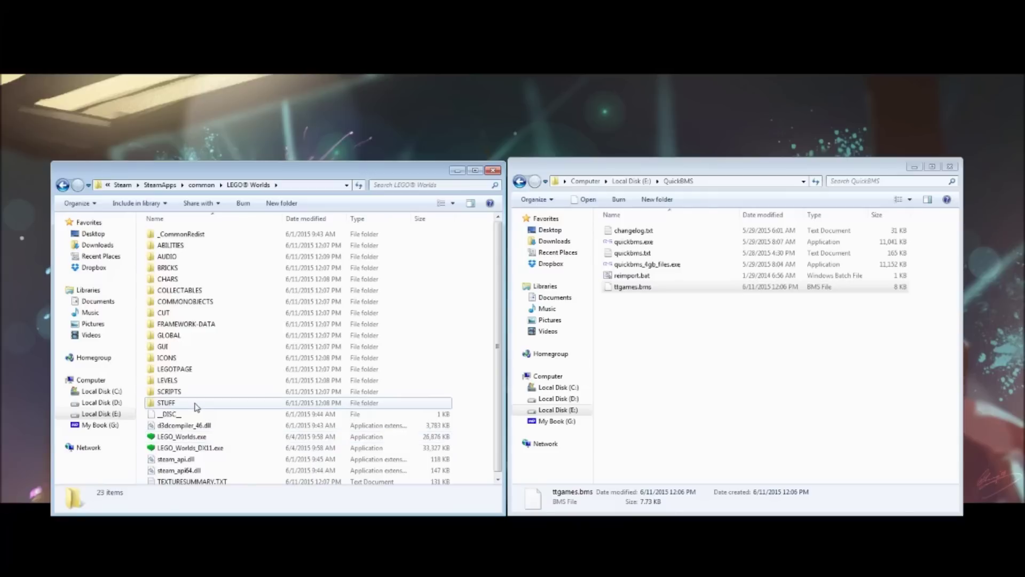
Step: Open ON_FOOT.TXT from the STUFF\CHASECAM folder and move its text window clear of the file list
{"action": "left_click", "coordinate": [175, 405]}
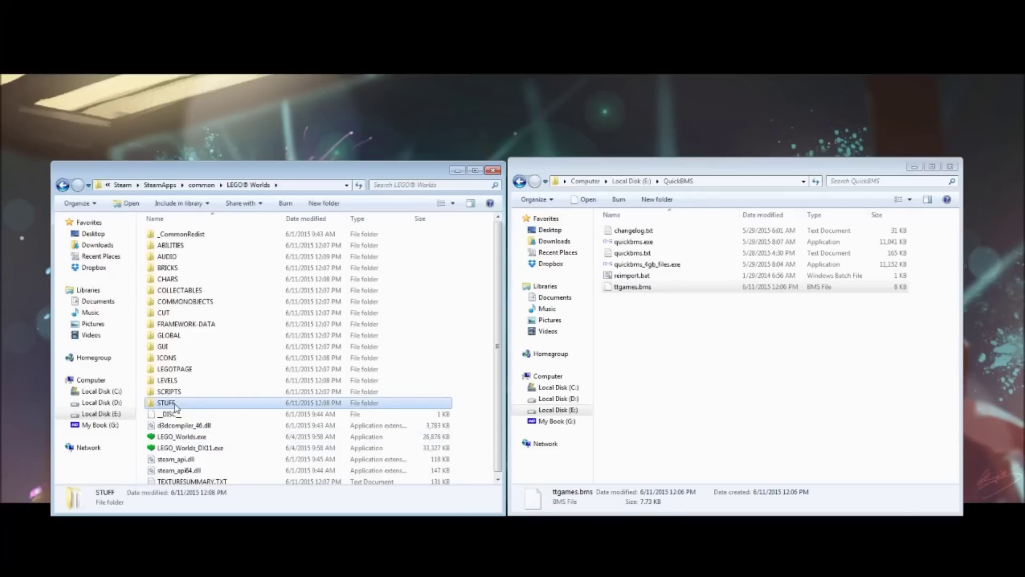
{"action": "double_click", "coordinate": [175, 404]}
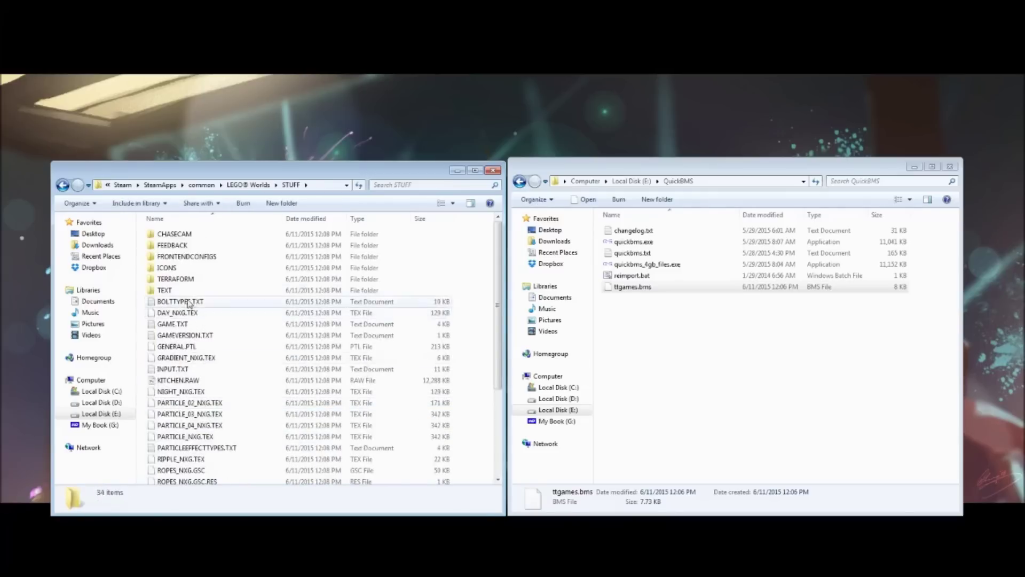
{"action": "double_click", "coordinate": [179, 235]}
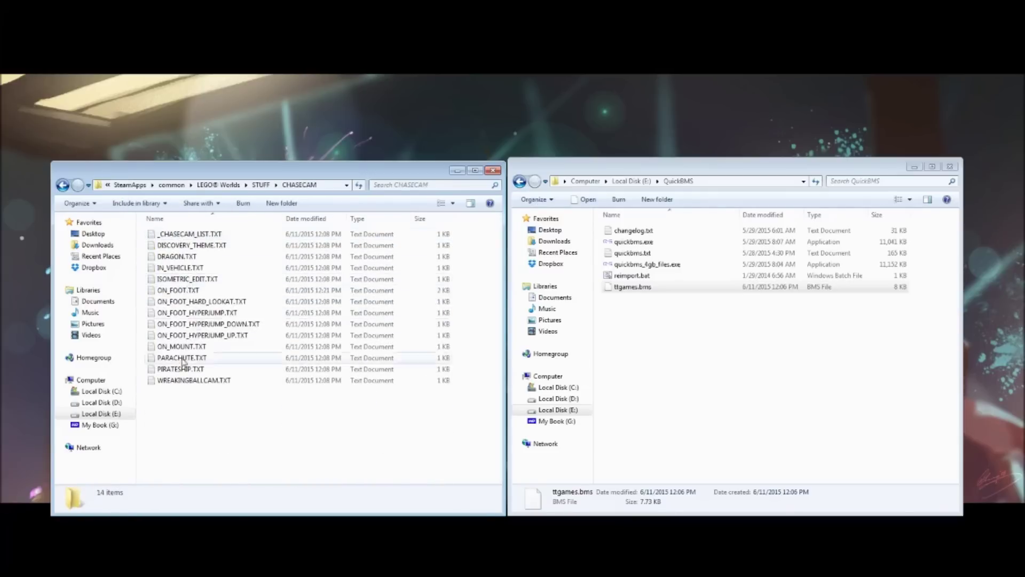
{"action": "double_click", "coordinate": [183, 293]}
{"action": "left_click_drag", "start_coordinate": [277, 65], "coordinate": [674, 58]}
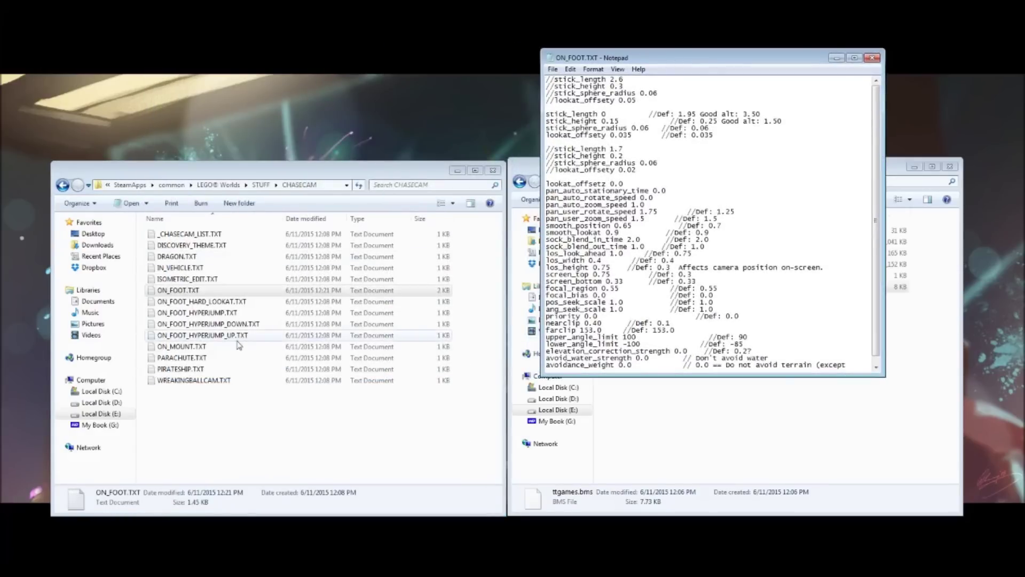
{"action": "left_click", "coordinate": [324, 416]}
{"action": "left_click", "coordinate": [675, 261]}
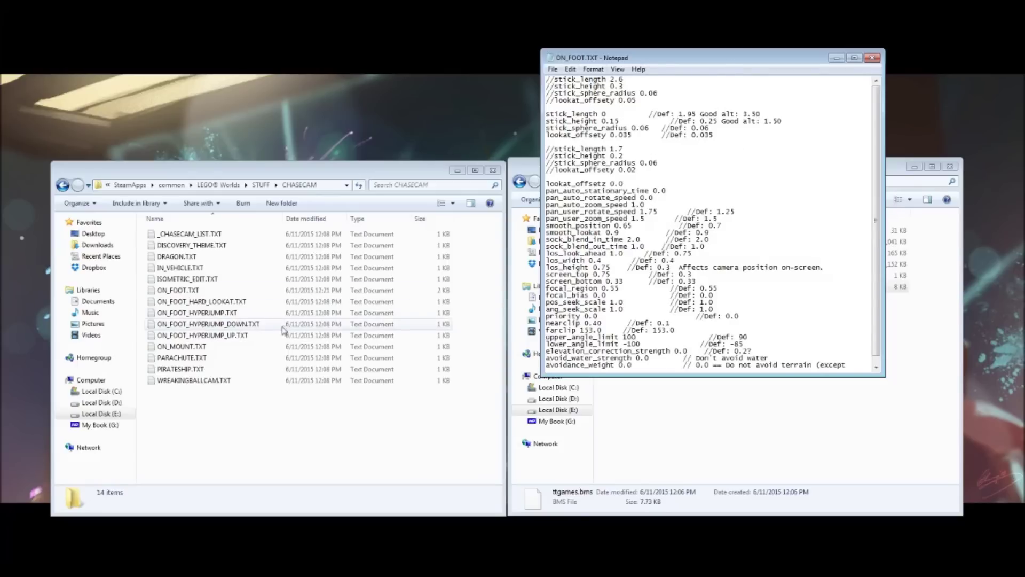
{"action": "left_click", "coordinate": [216, 291]}
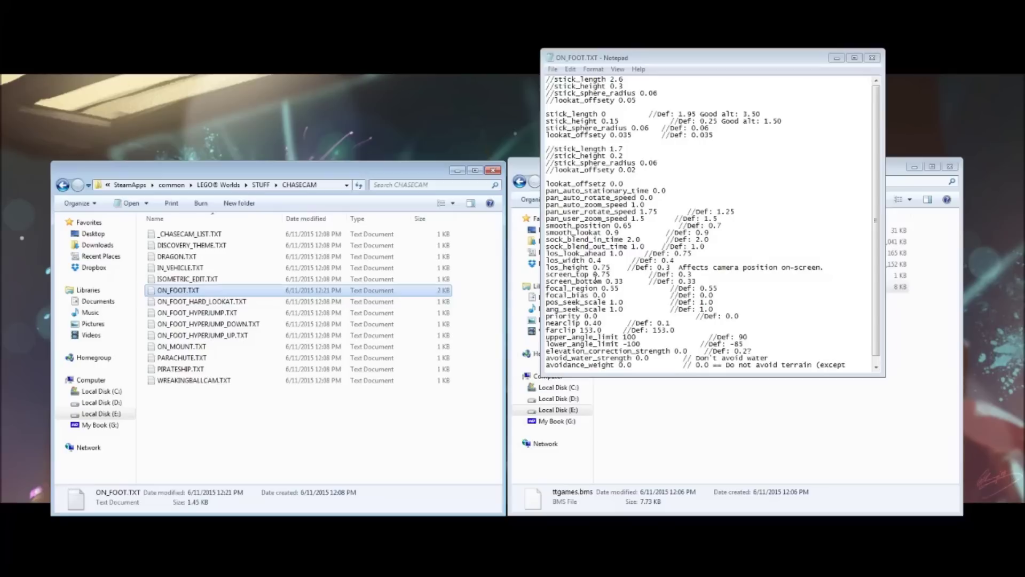
{"action": "left_click", "coordinate": [262, 428]}
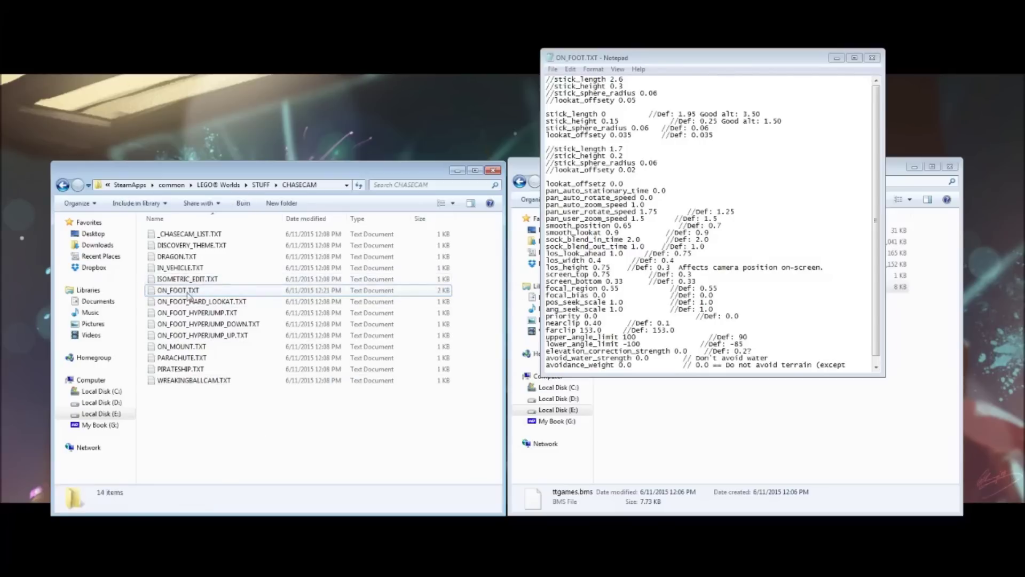
{"action": "left_click", "coordinate": [188, 295]}
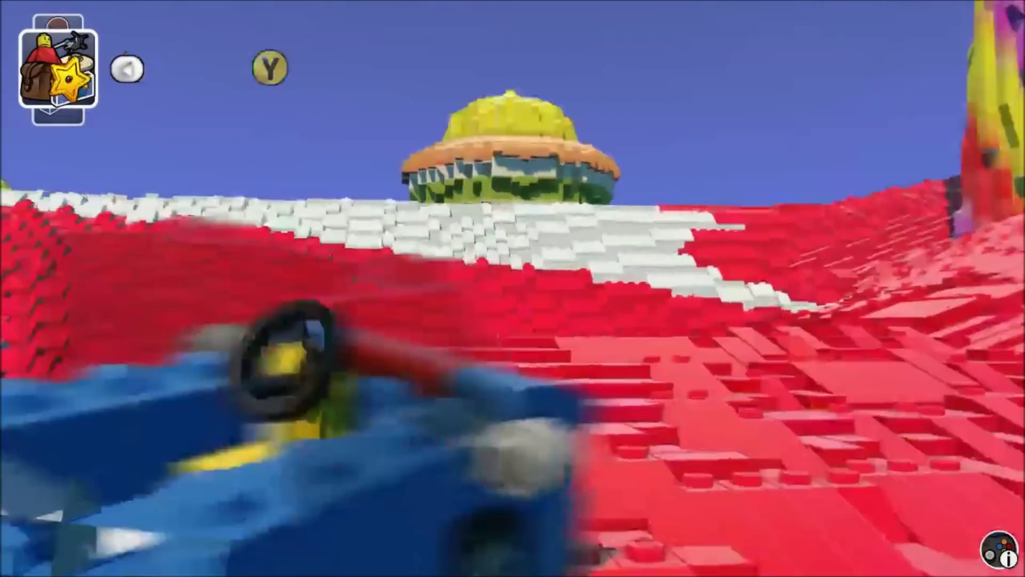
Step: Drive the blue car across the red and pink brick terrain and view it from several sides in third person
{"action": "key", "text": "e"}
{"action": "key", "text": "w"}
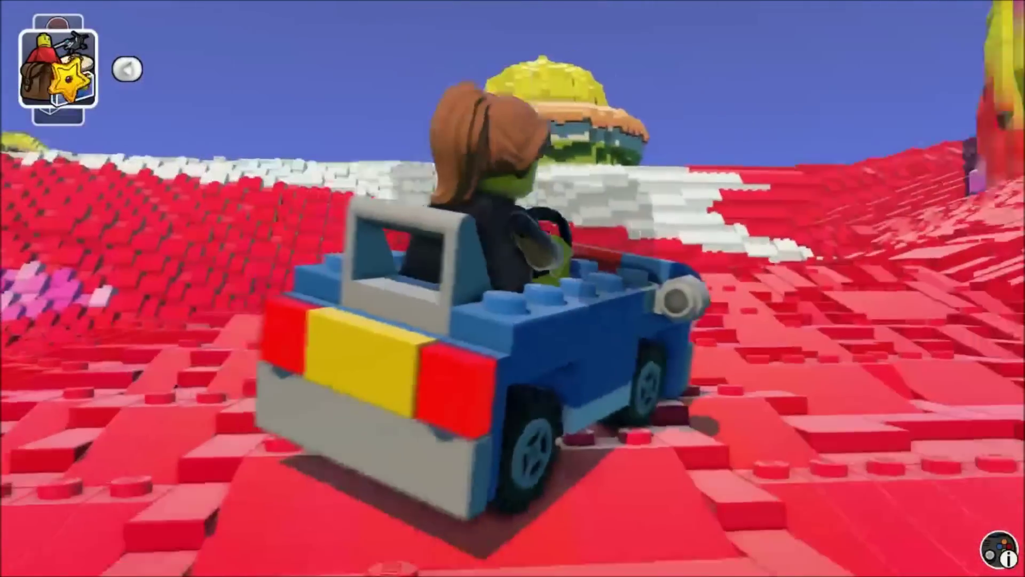
{"action": "key", "text": "d"}
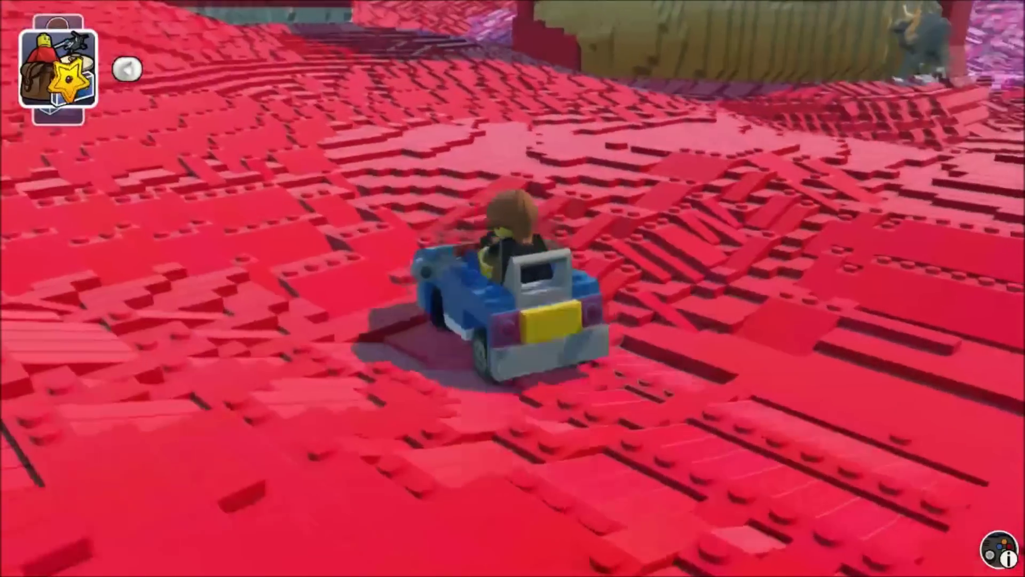
{"action": "key", "text": "d"}
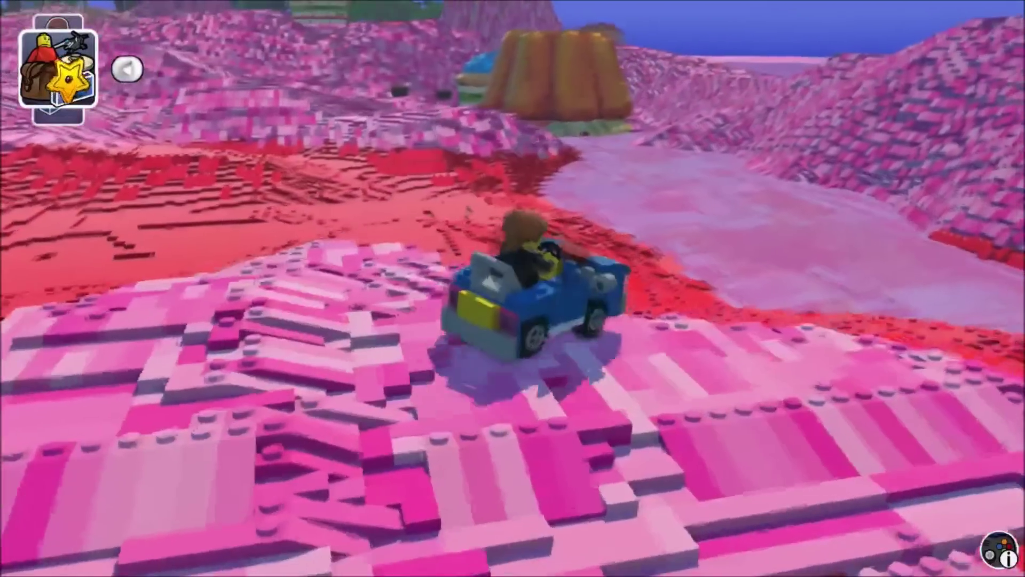
{"action": "key", "text": "w"}
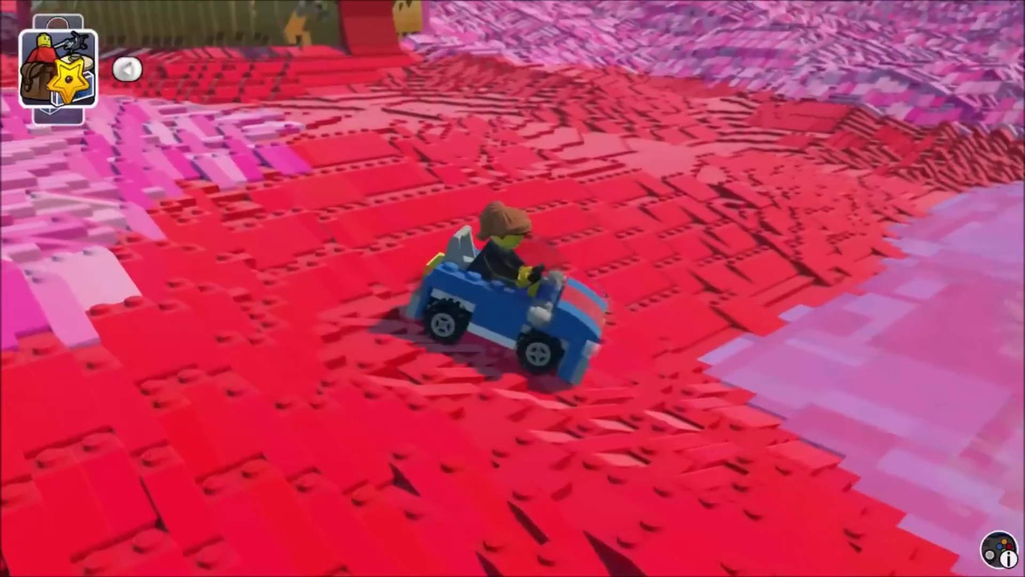
{"action": "key", "text": "a"}
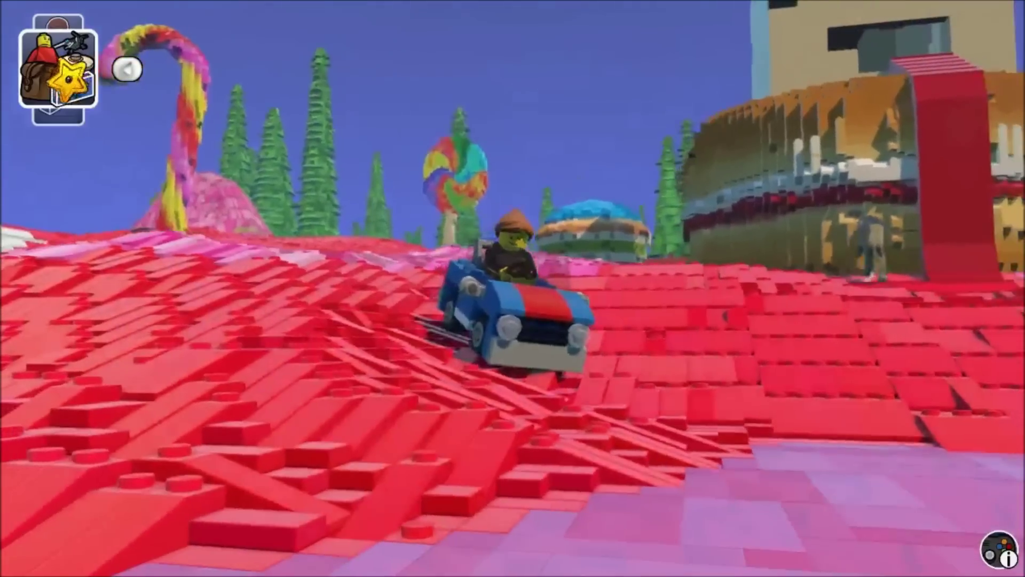
{"action": "key", "text": "d"}
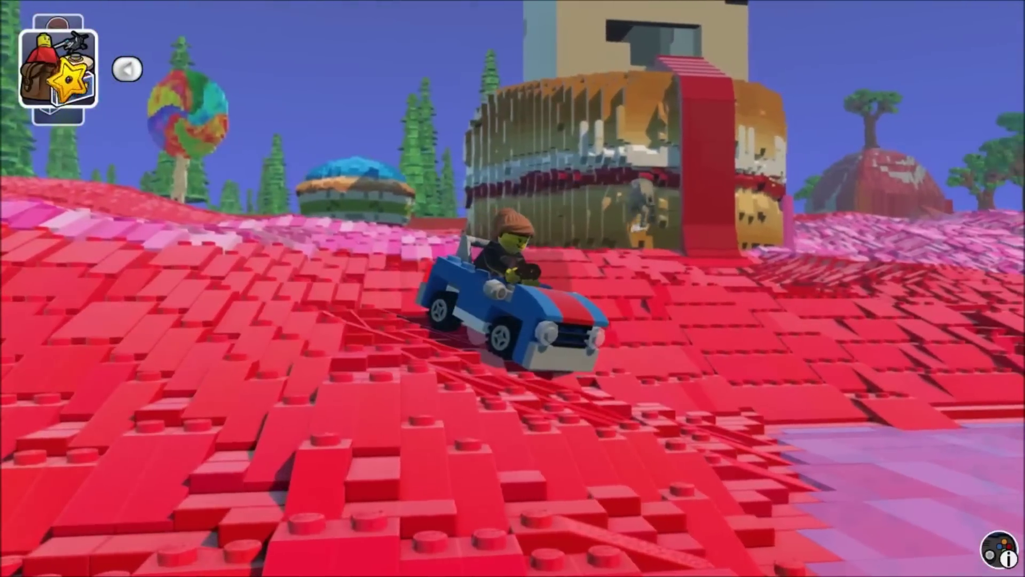
{"action": "key", "text": "a"}
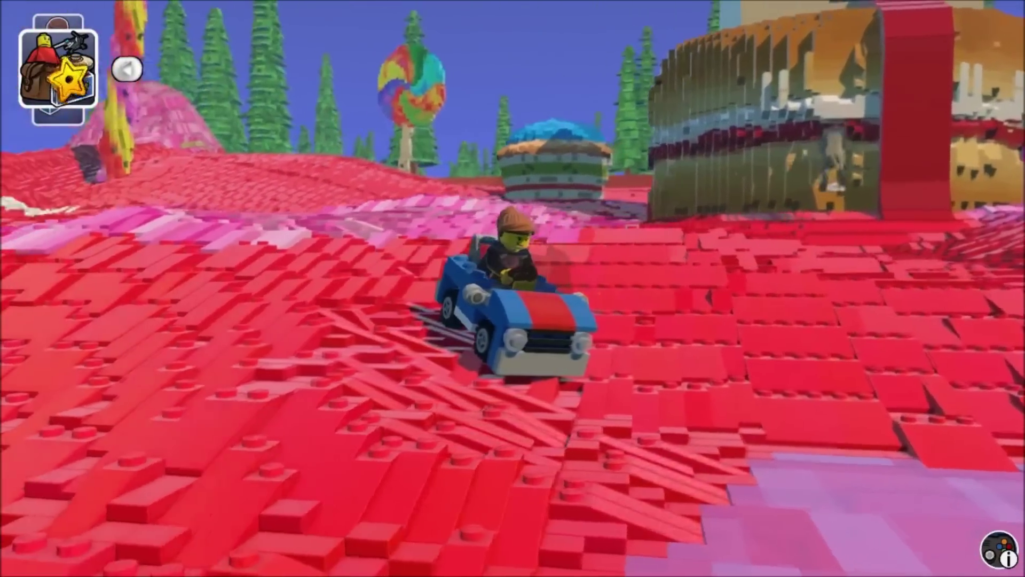
{"action": "key", "text": "a"}
{"action": "key", "text": "a"}
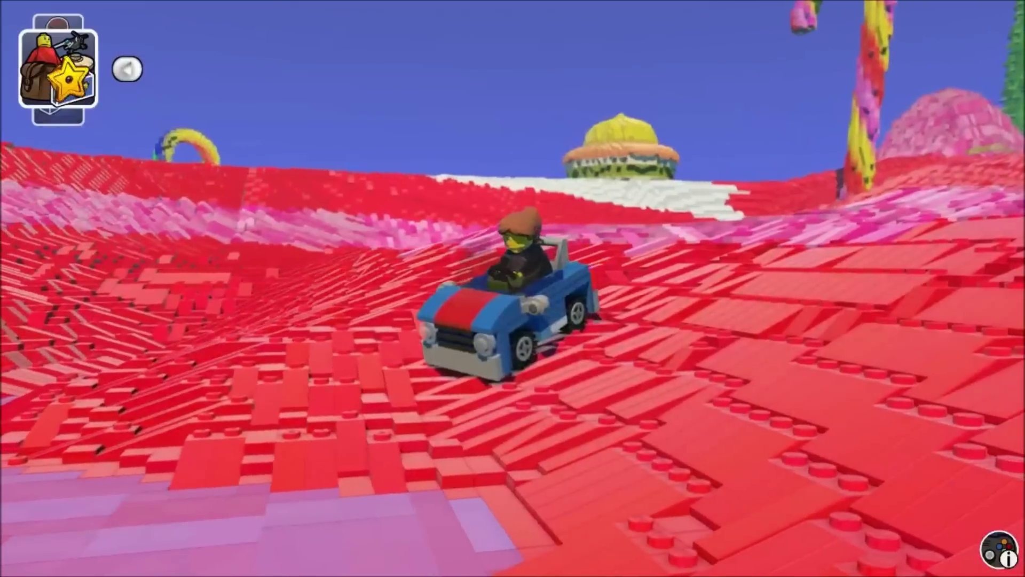